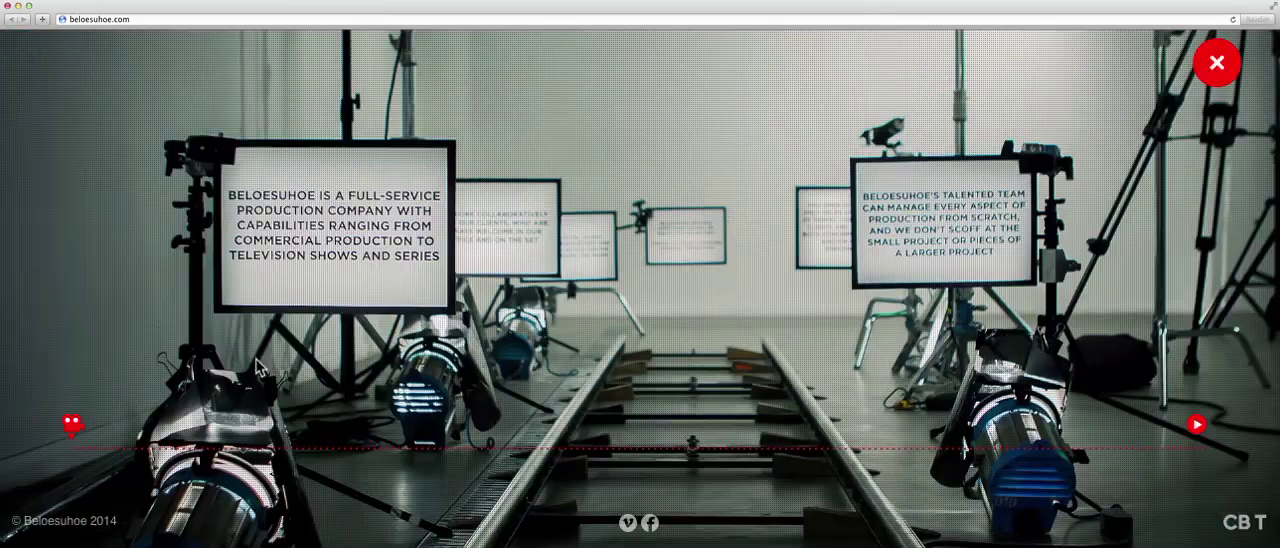
Step: Advance the About signboards to the contact invitation, then close About back to the studio menu
click(1199, 428)
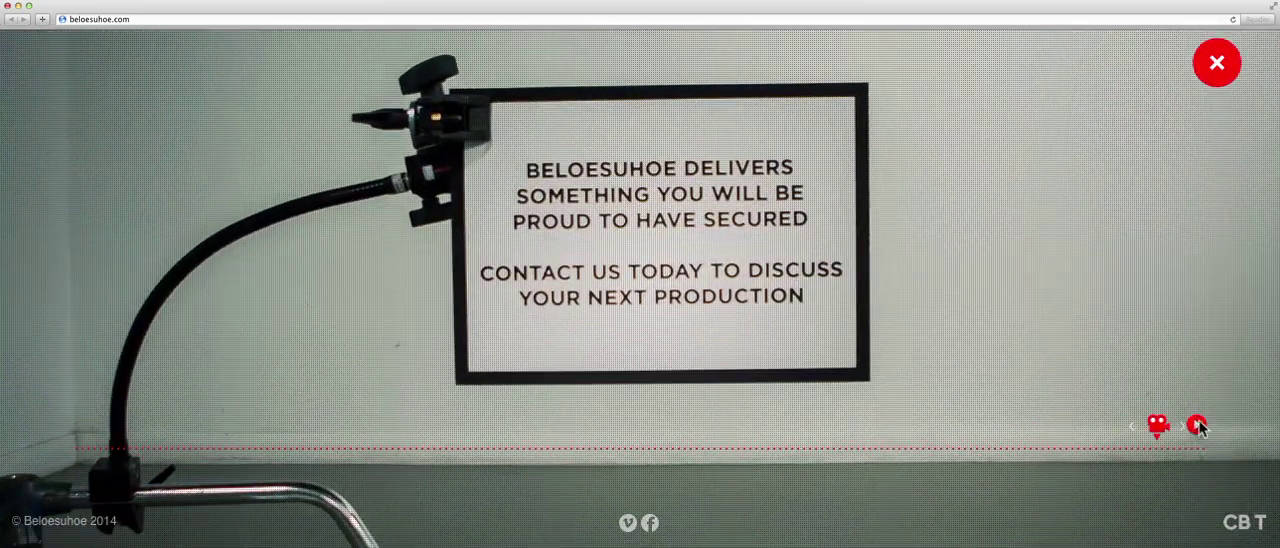
click(1217, 66)
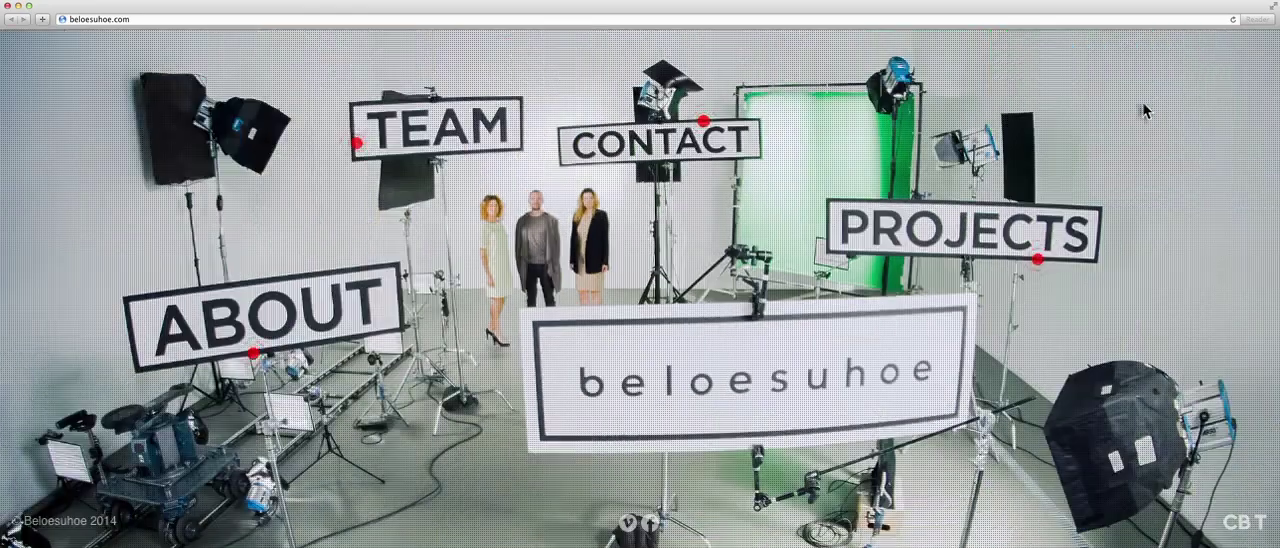
click(362, 148)
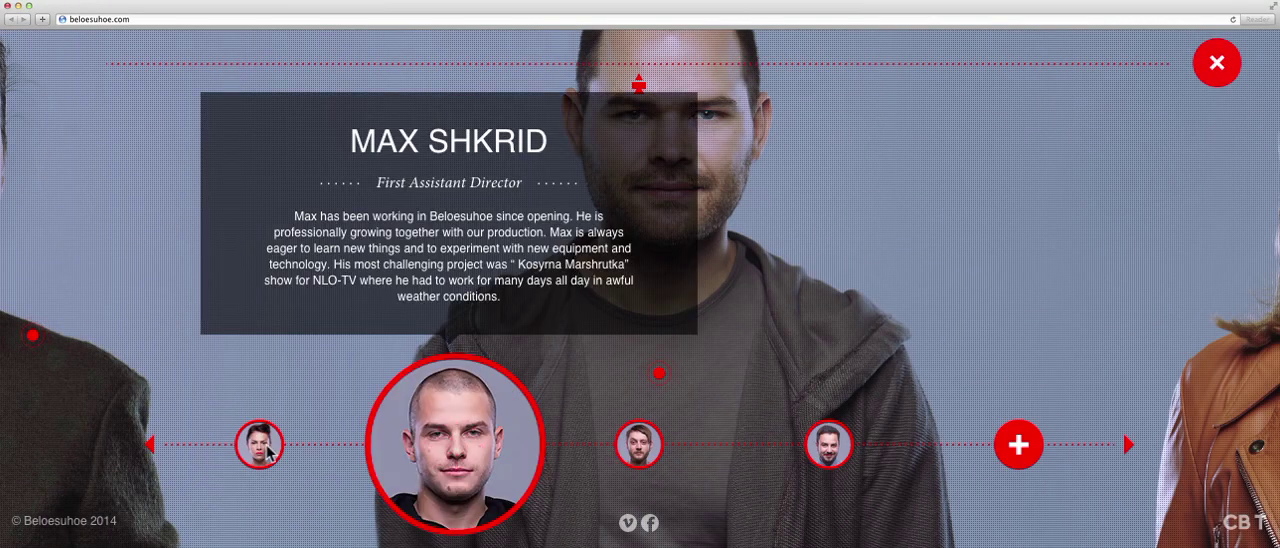
mouse_move(835, 443)
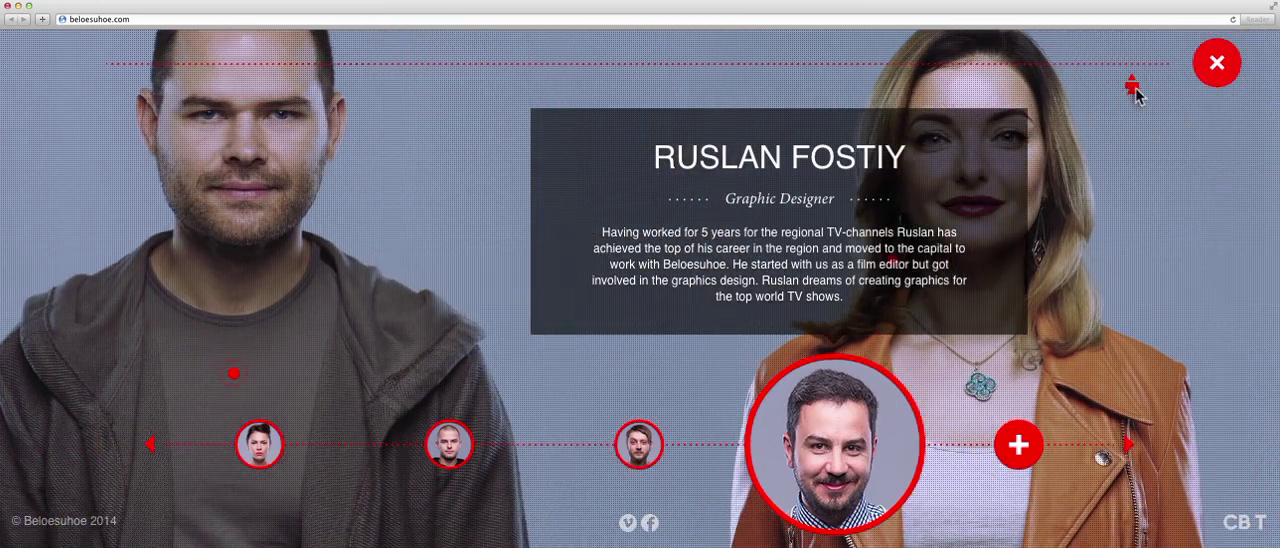
click(1217, 63)
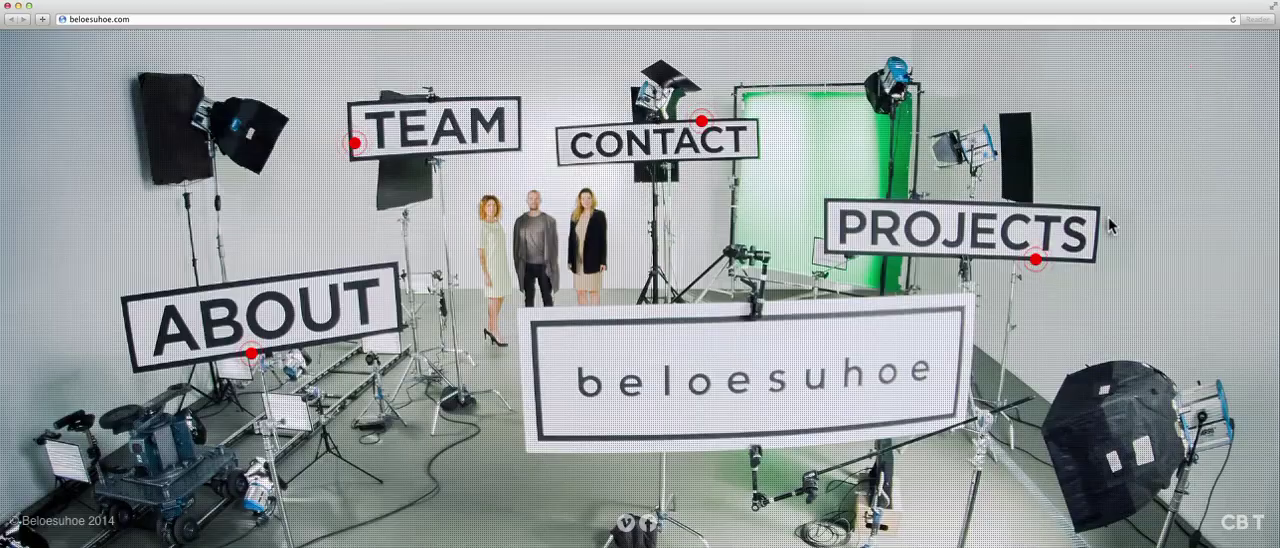
click(1035, 262)
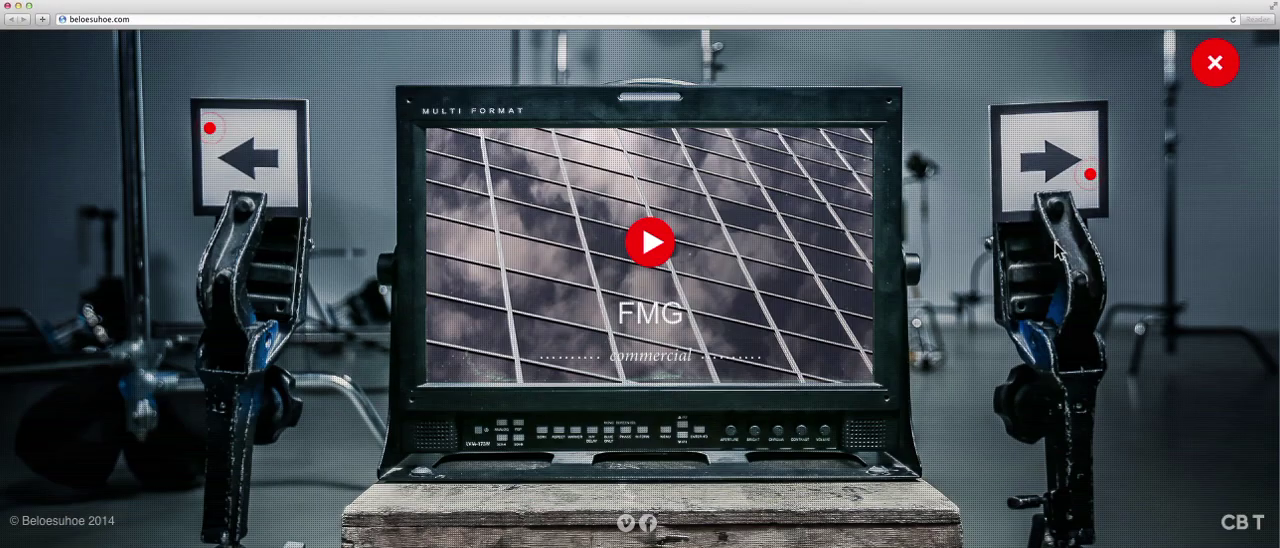
click(1090, 177)
click(1090, 177)
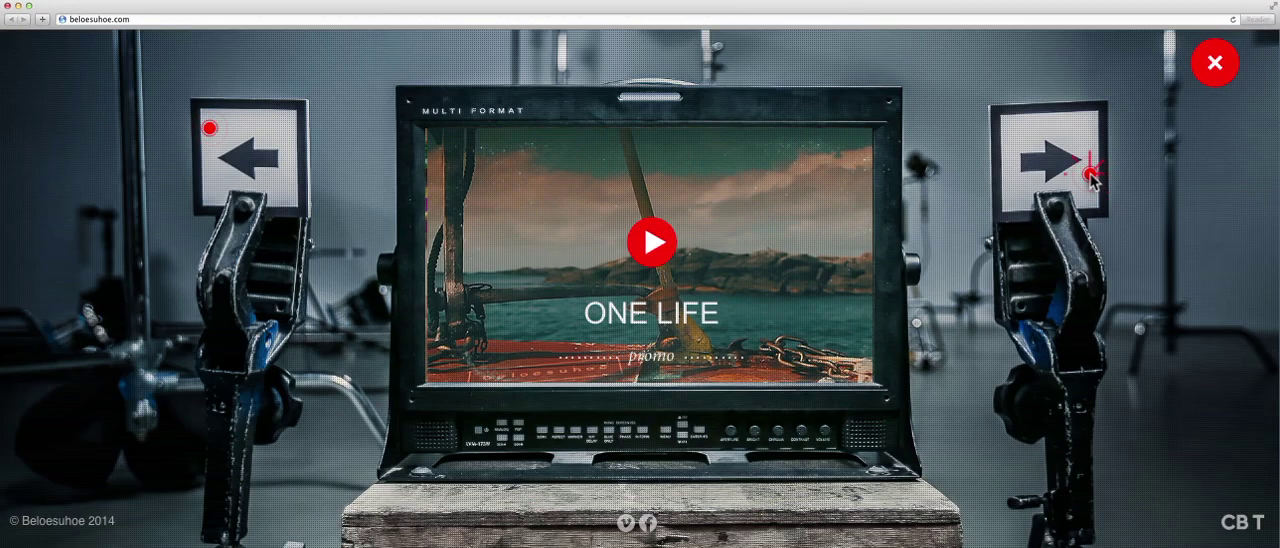
click(1090, 177)
click(1090, 177)
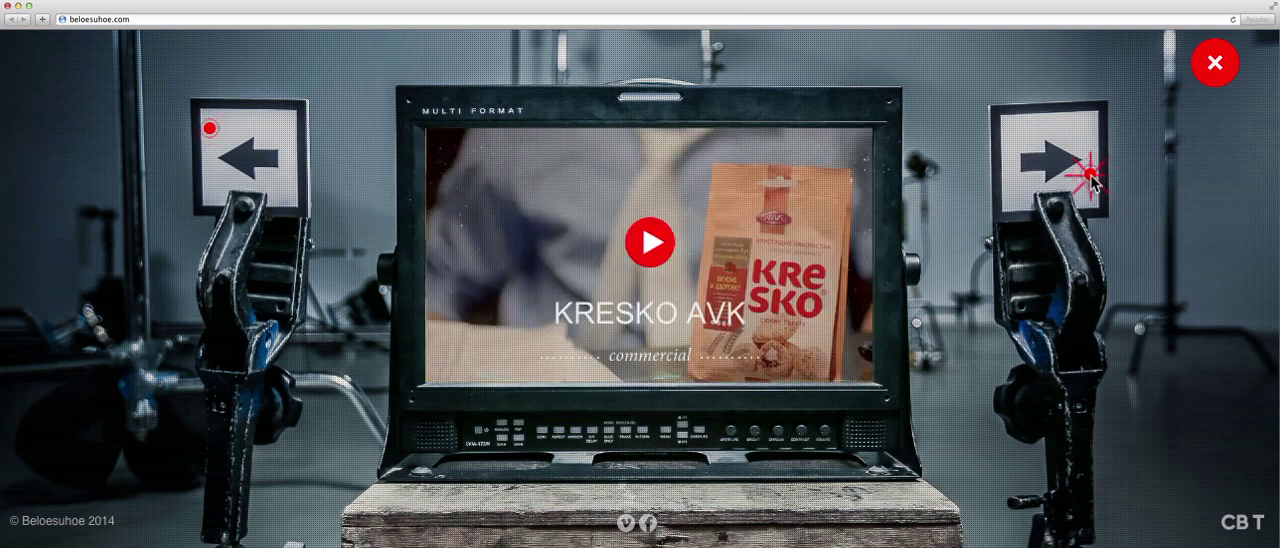
click(651, 242)
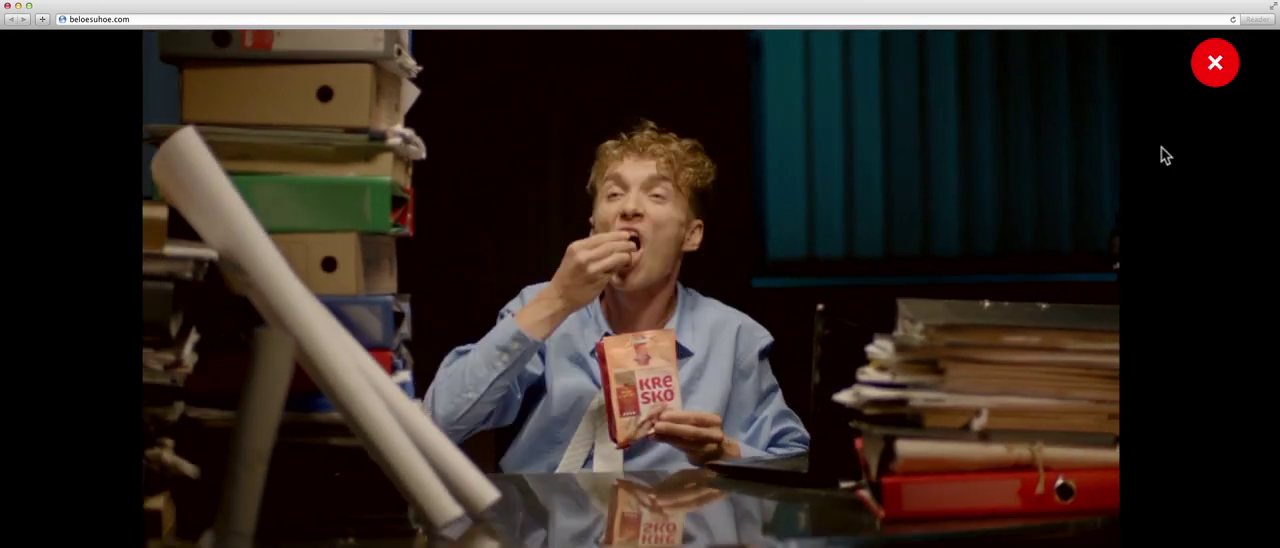
click(1216, 66)
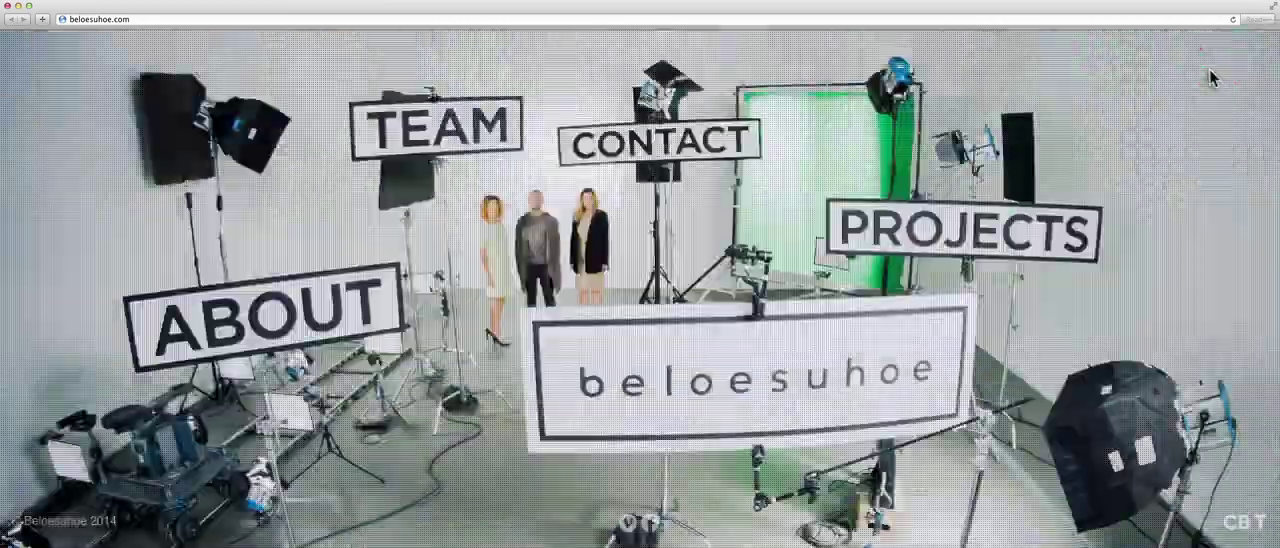
Step: Open Contact and switch its backdrop to the red carpet, then to the sky-and-field scene
click(706, 131)
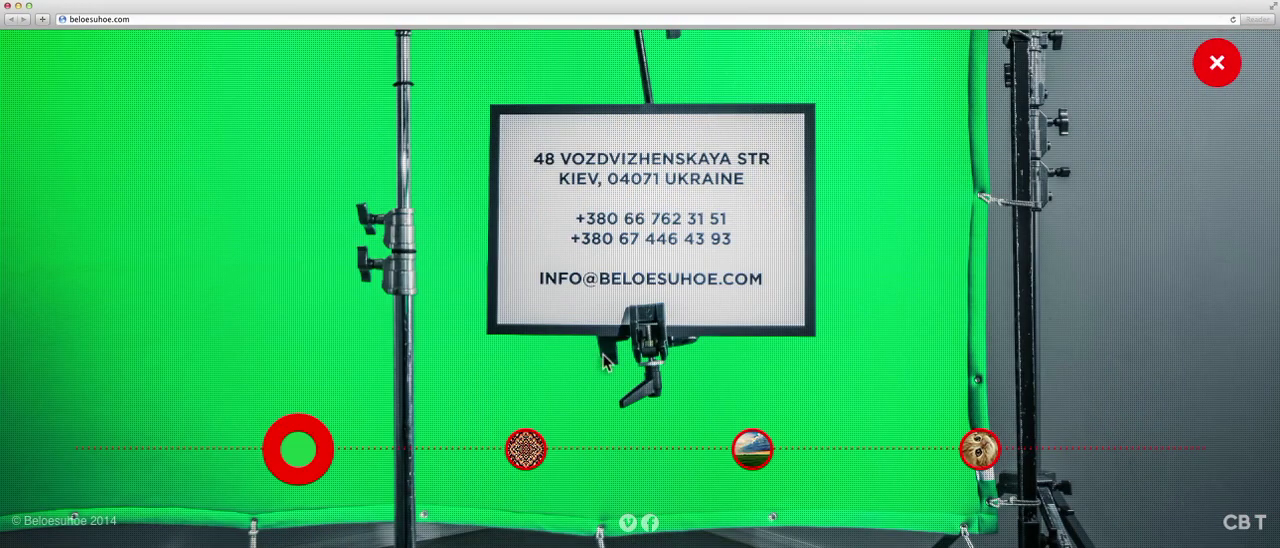
click(527, 453)
click(750, 456)
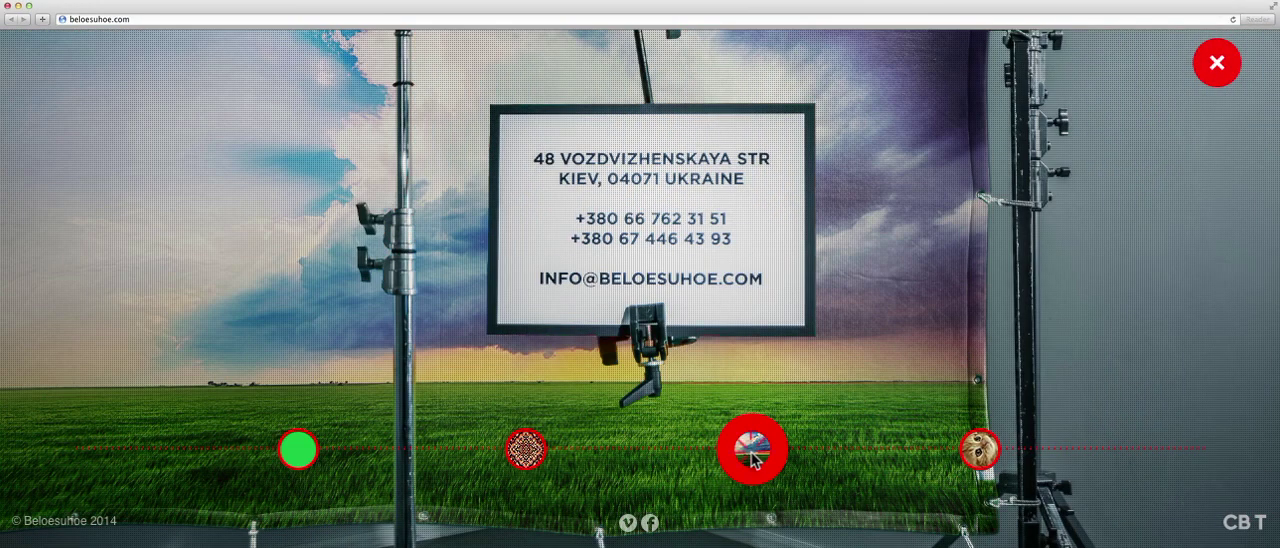